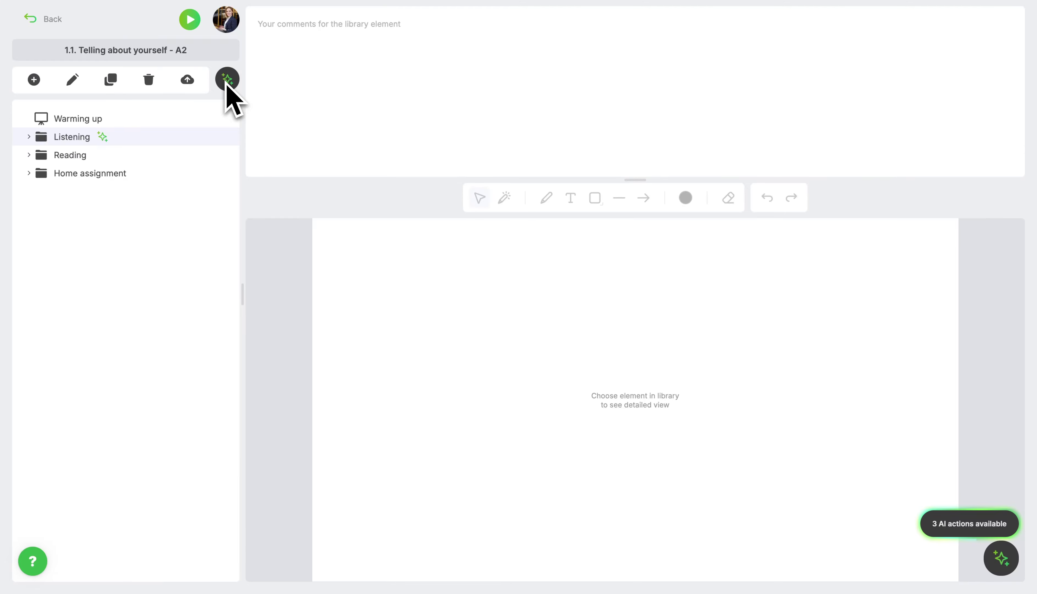
Expand the Reading folder and examine which AI assistant actions are offered for a slide in it
left_click(93, 157)
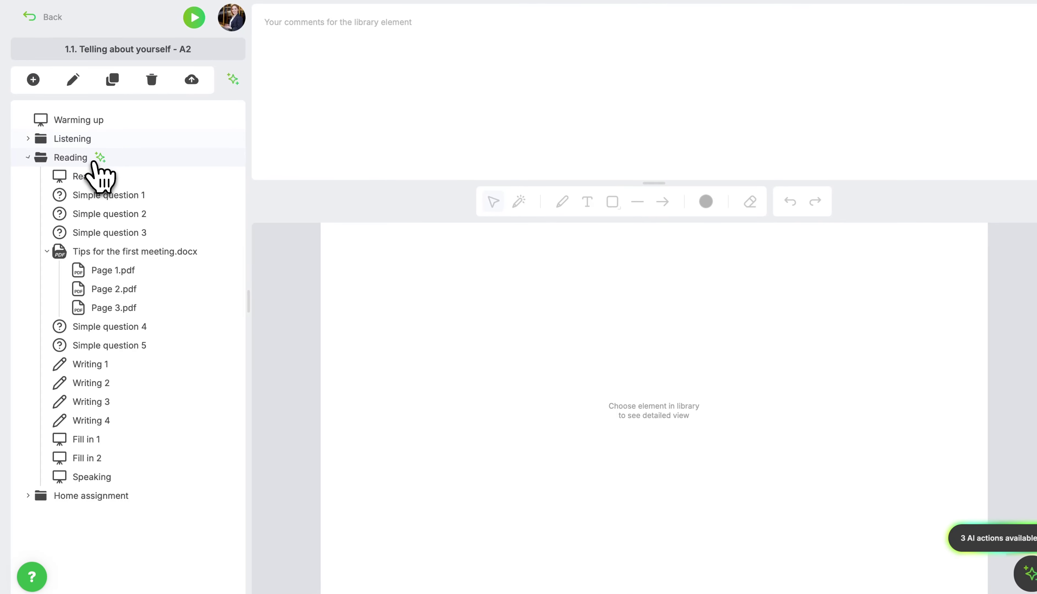
left_click(107, 177)
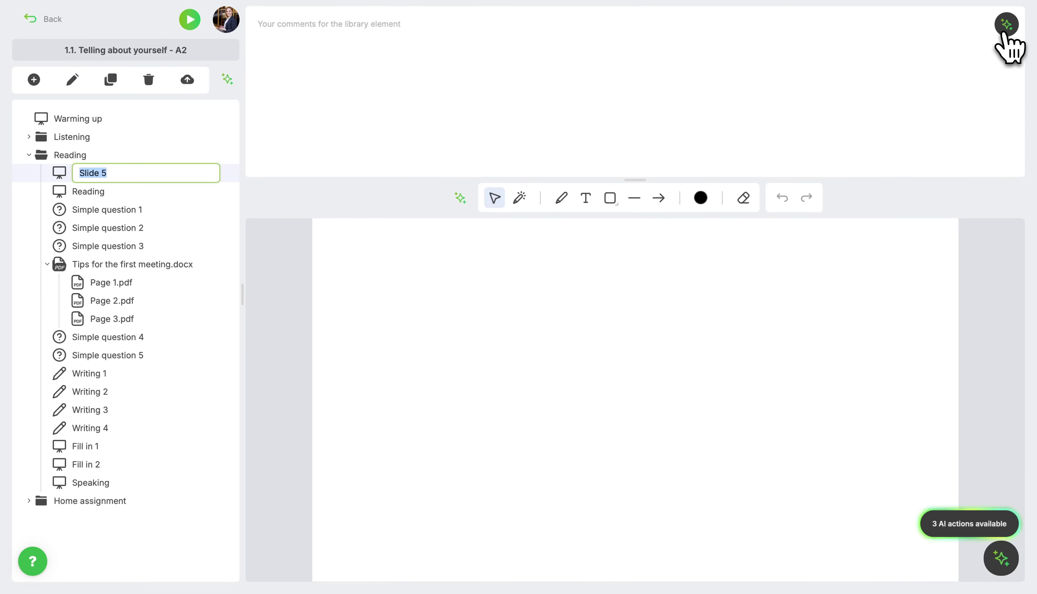
left_click(1001, 560)
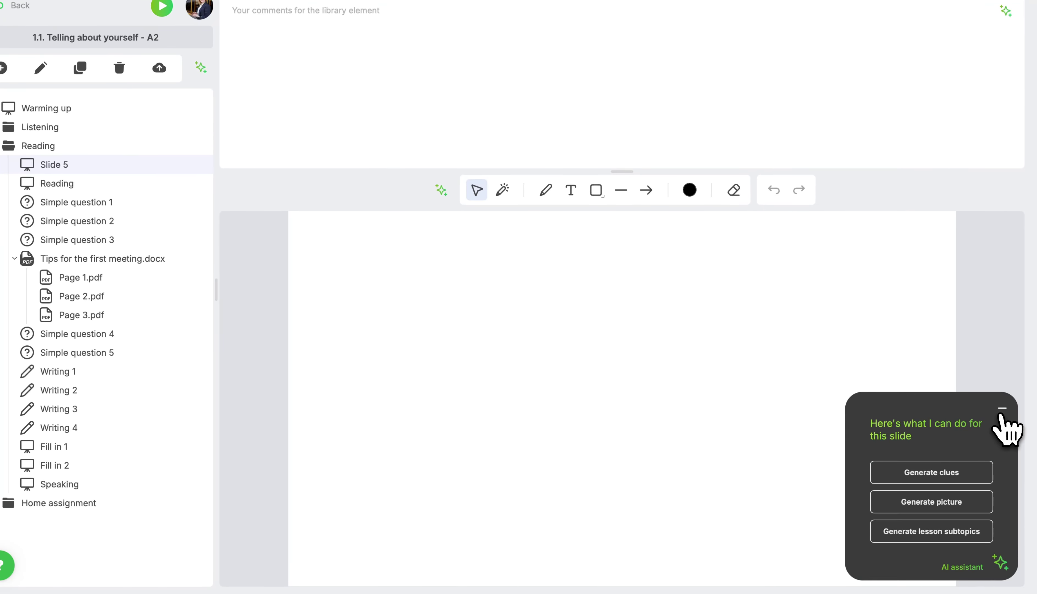
left_click(1002, 409)
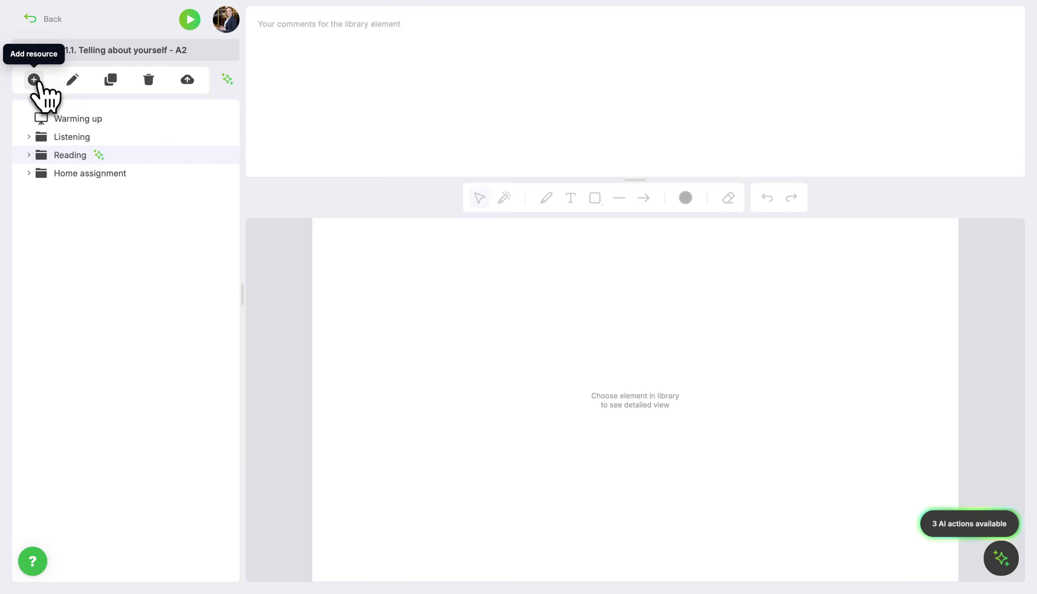
Upload the file "Tips for the first meeting.docx" into the Reading folder
left_click(35, 79)
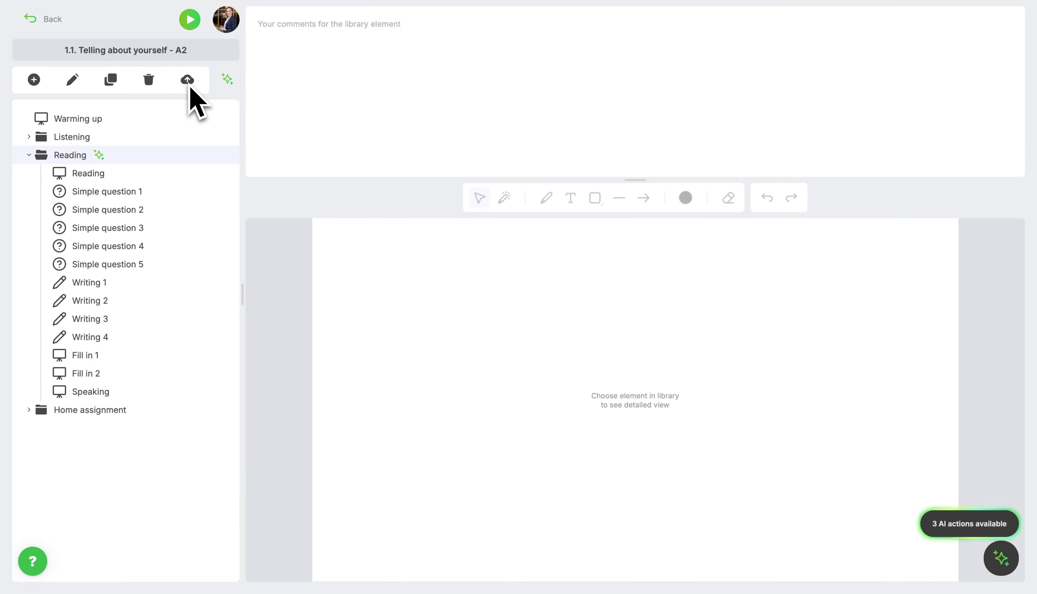
left_click(188, 81)
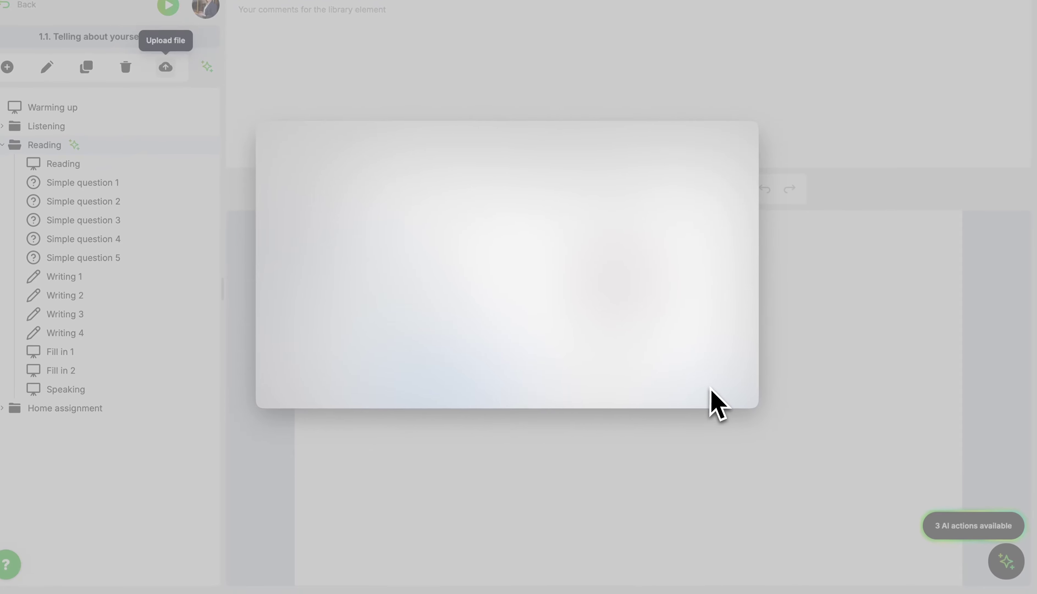
left_click(724, 399)
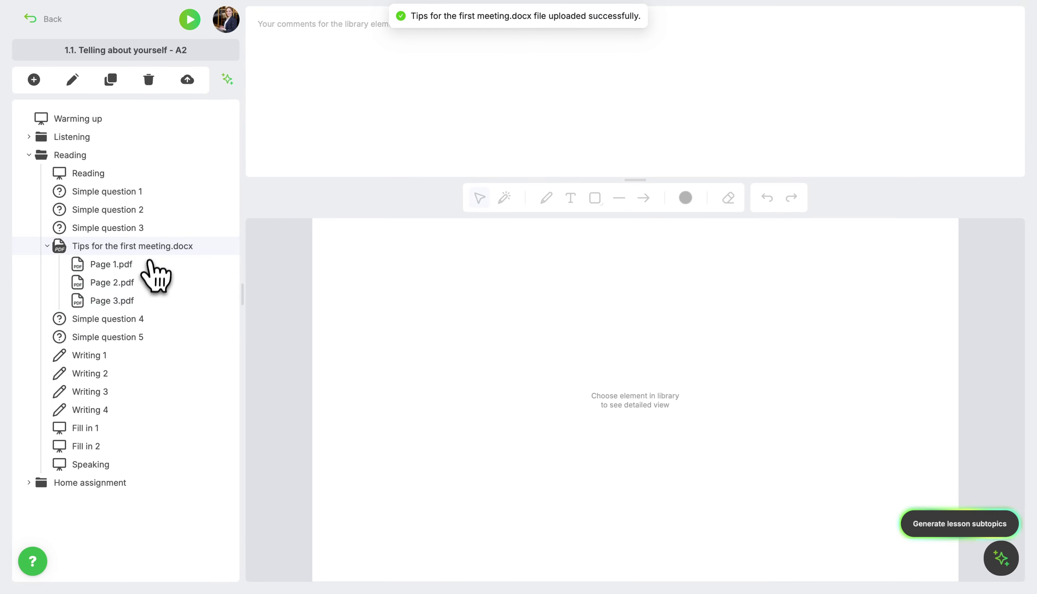
left_click(124, 428)
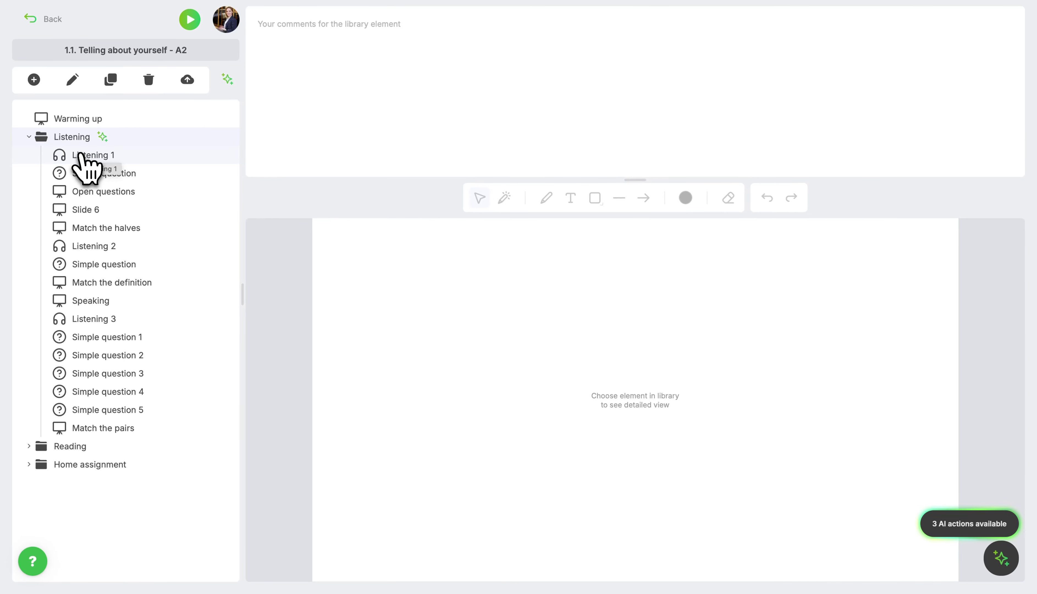
Add a Listening resource to the Listening folder and place it between Simple question 5 and Match the pairs
left_click(34, 80)
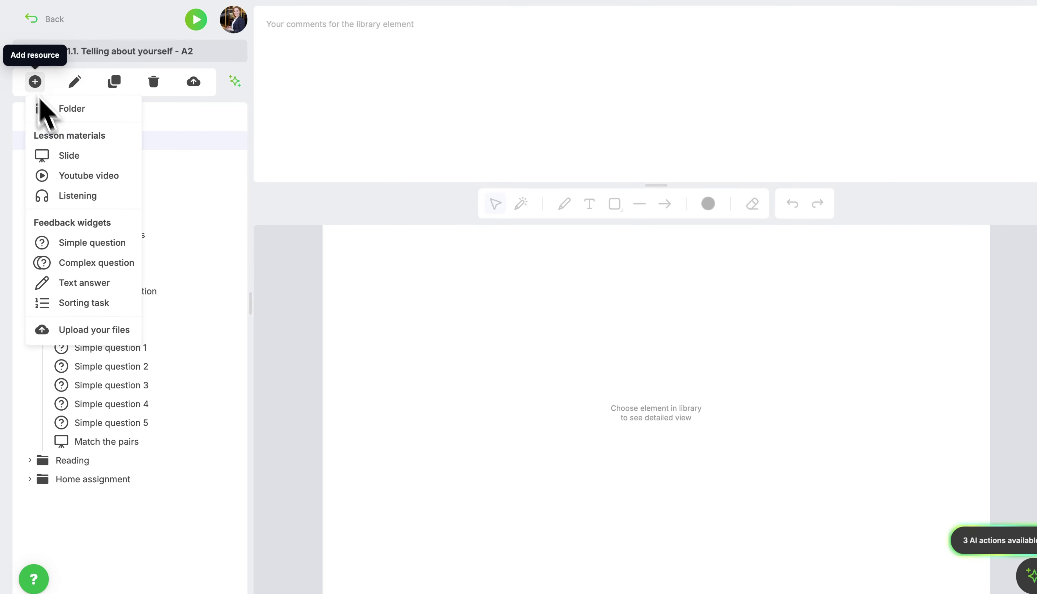
left_click(88, 199)
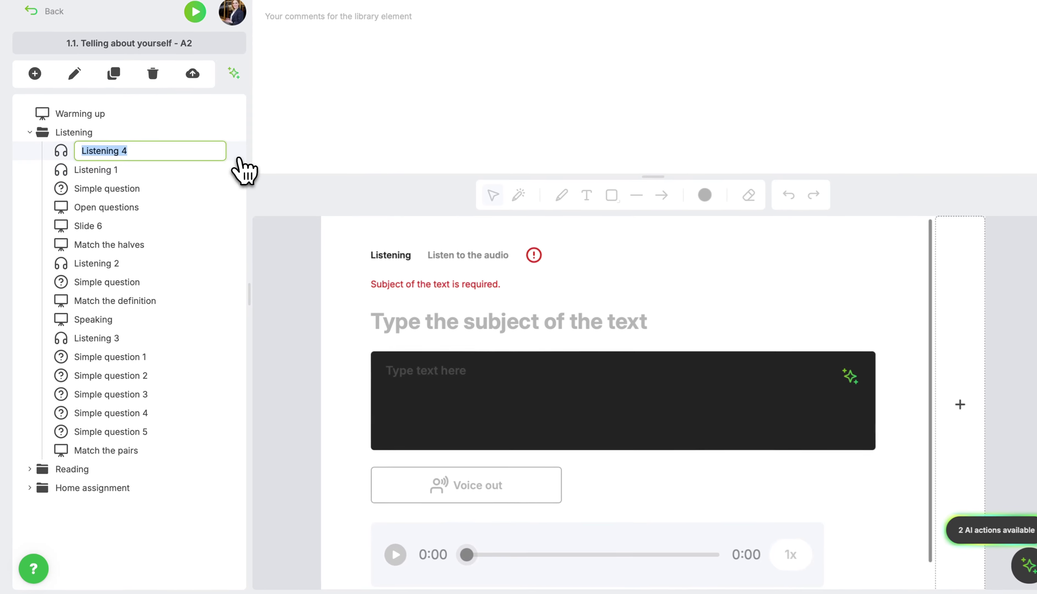
left_click(233, 163)
left_click_drag(177, 152, 165, 445)
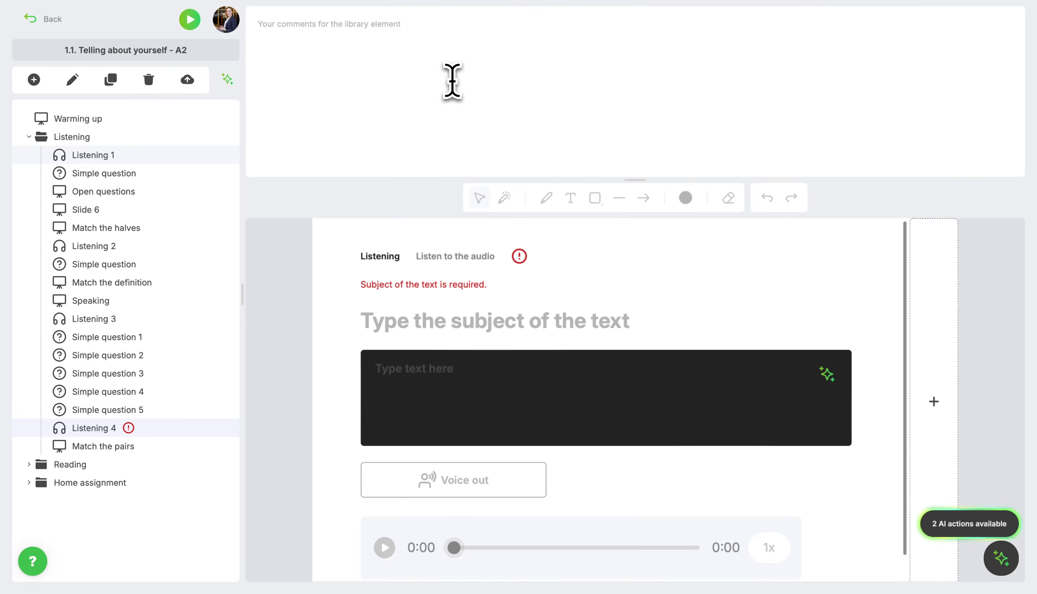
Enter the comment "Listen to the audio and answer the following questions." and the subject "Dialogue on a first meeting" for the new listening task
left_click(452, 81)
type("Listen to the audio and answer the following questions.")
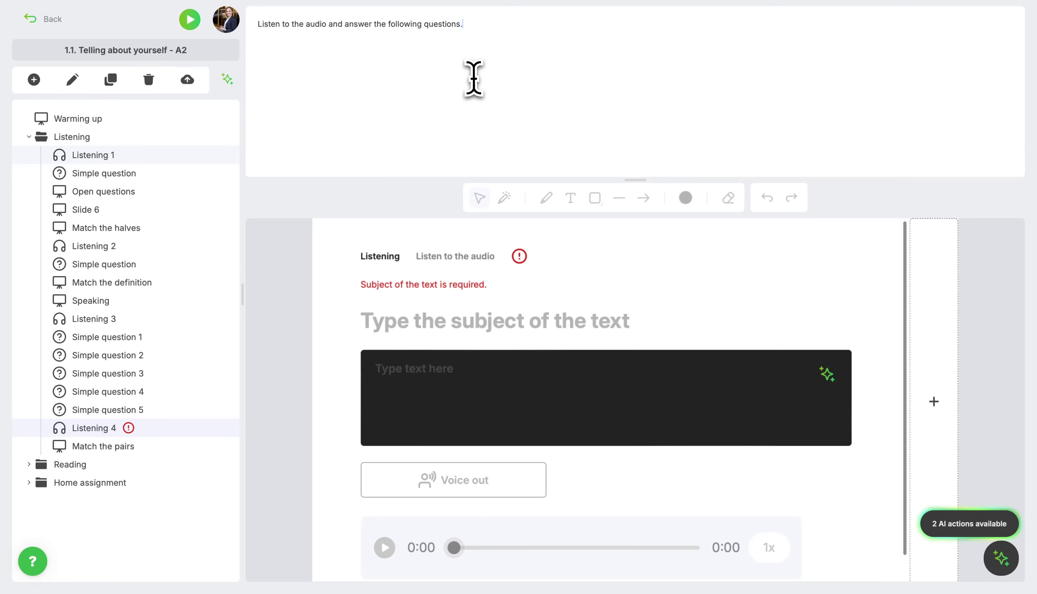
left_click(396, 325)
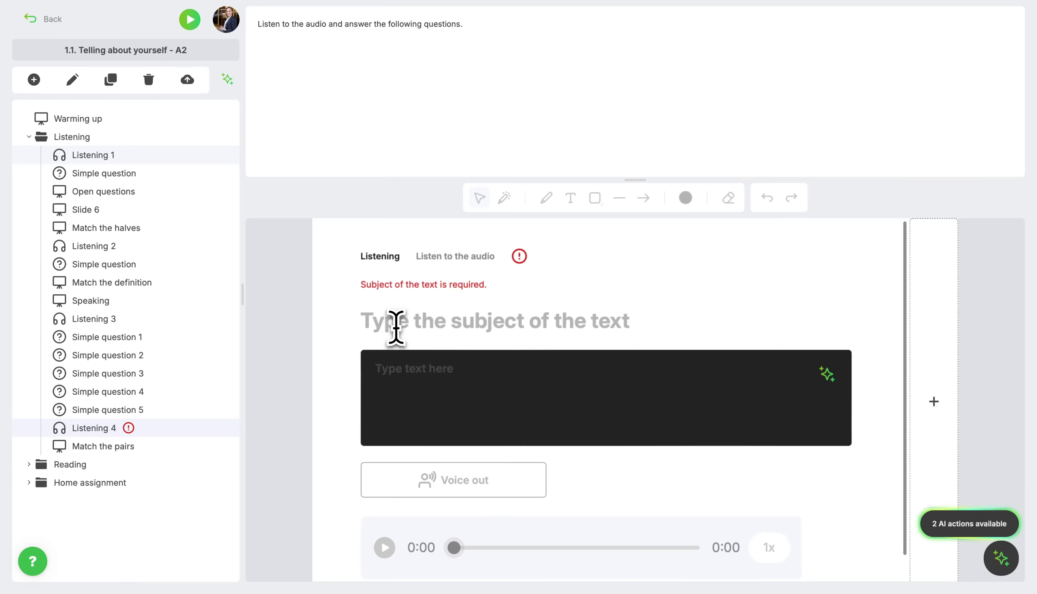
type("Dialogue on a first meeting")
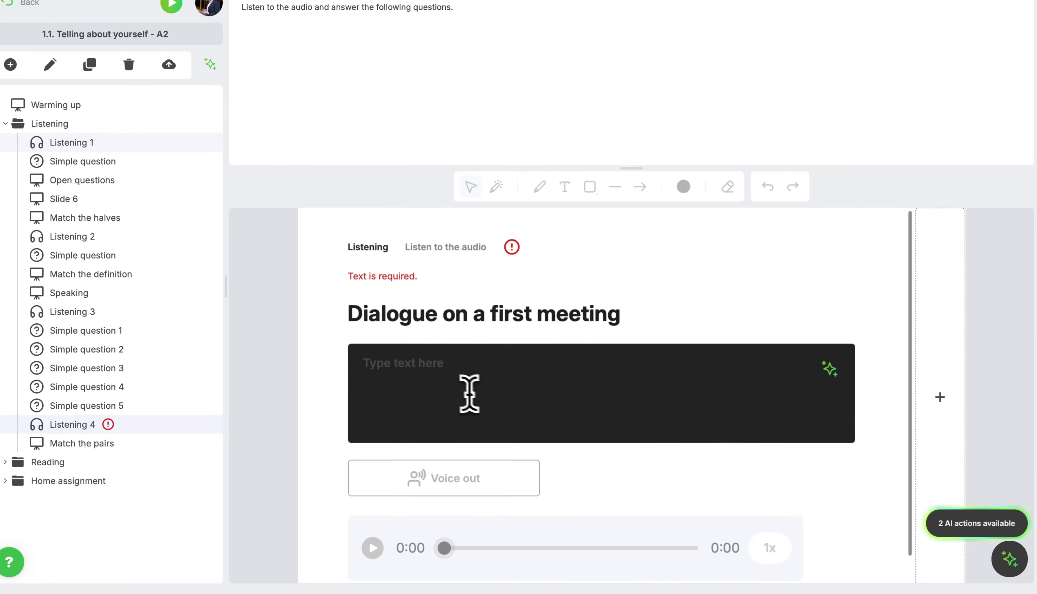
Generate the listening text with AI using the words "Telling about yourself, introduction, hobbies", and paste it into the listening task
left_click(444, 380)
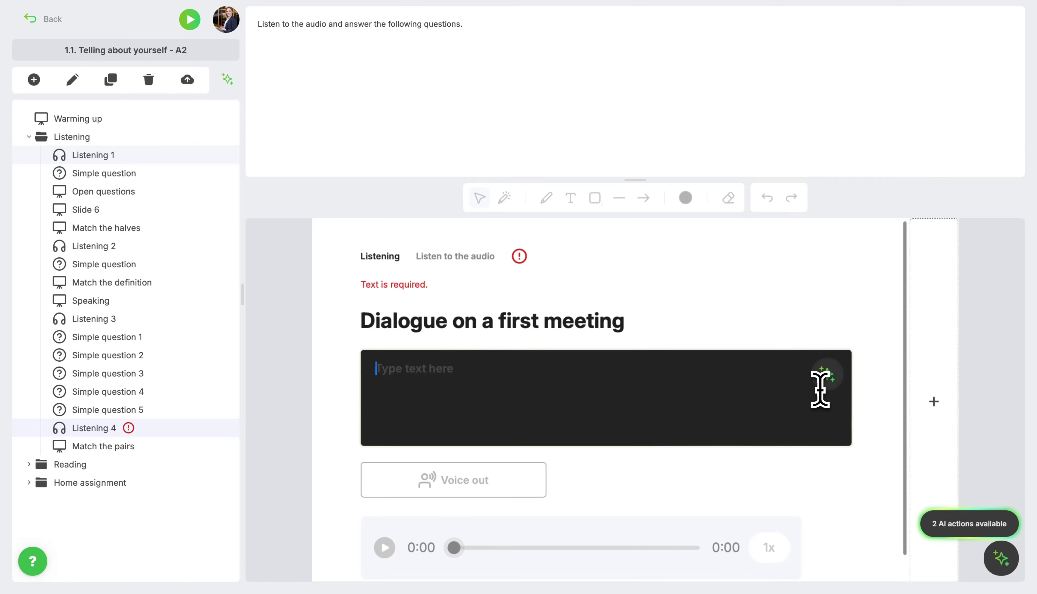
left_click(827, 376)
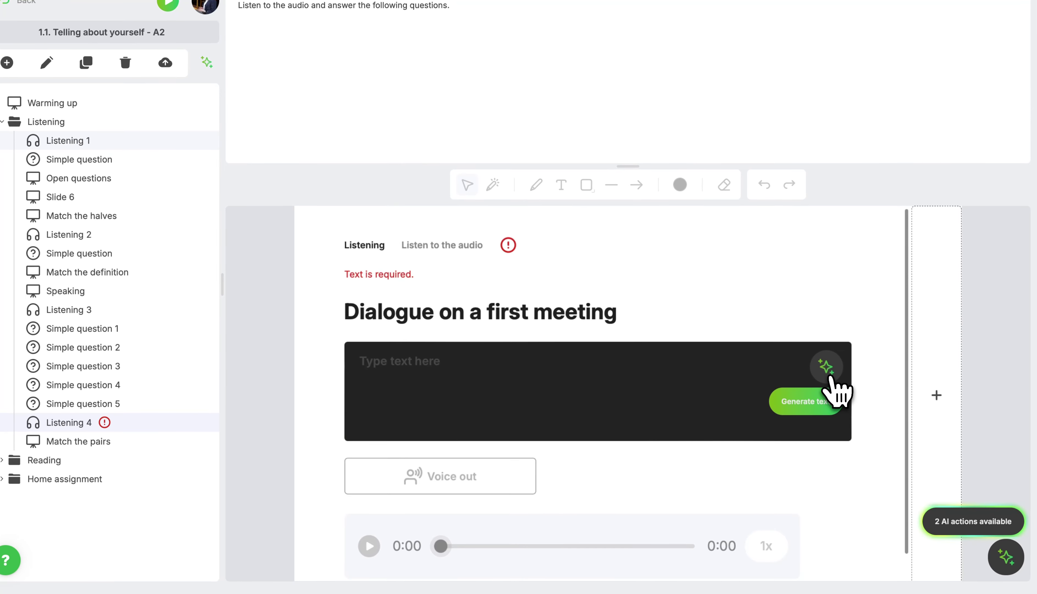
left_click(807, 405)
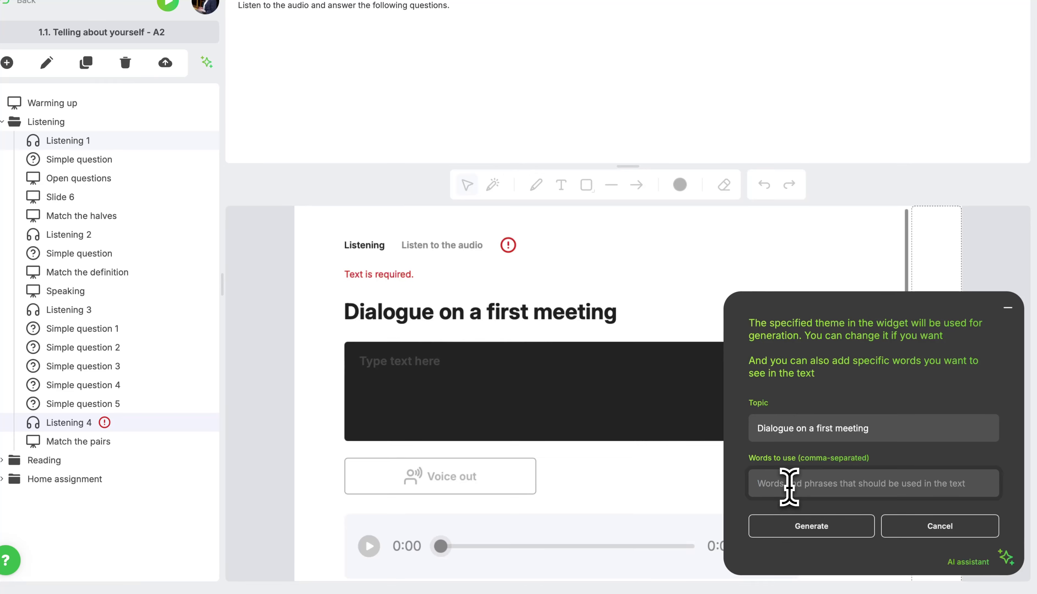
type("Telling about yourself, introduction, hobbies")
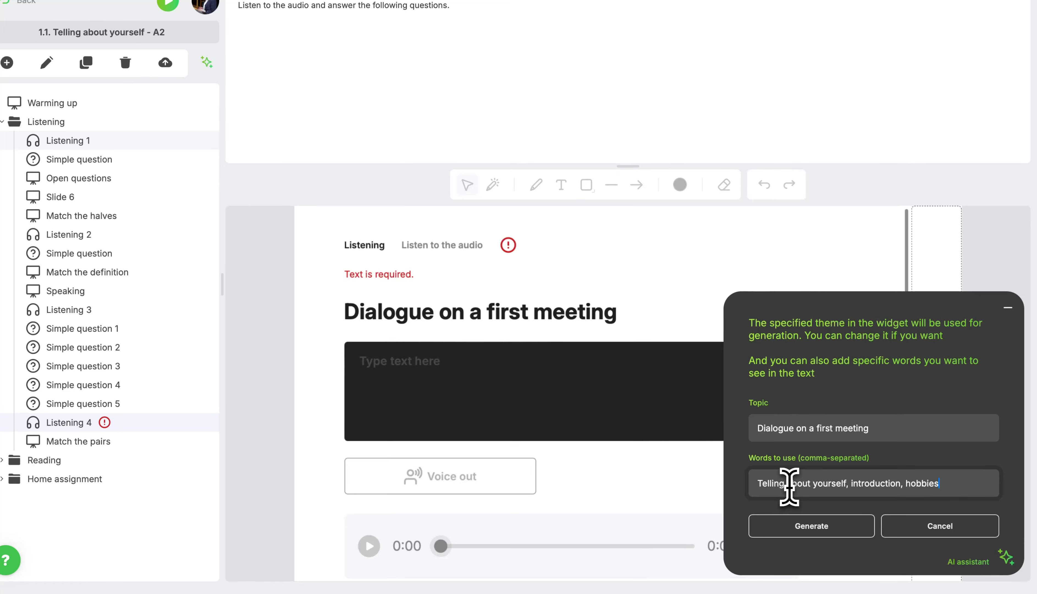
left_click(824, 527)
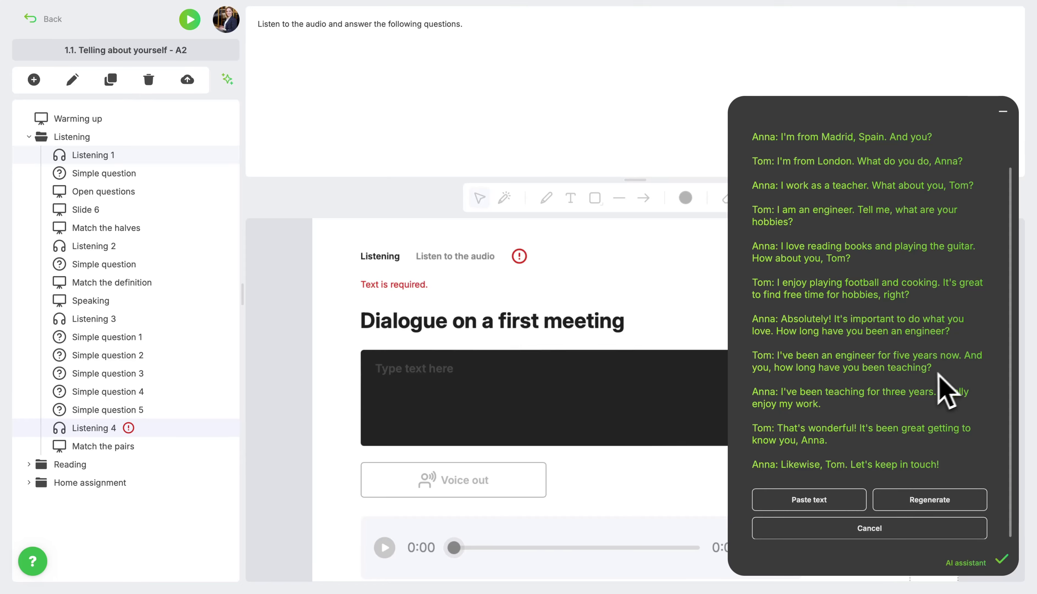
left_click(809, 504)
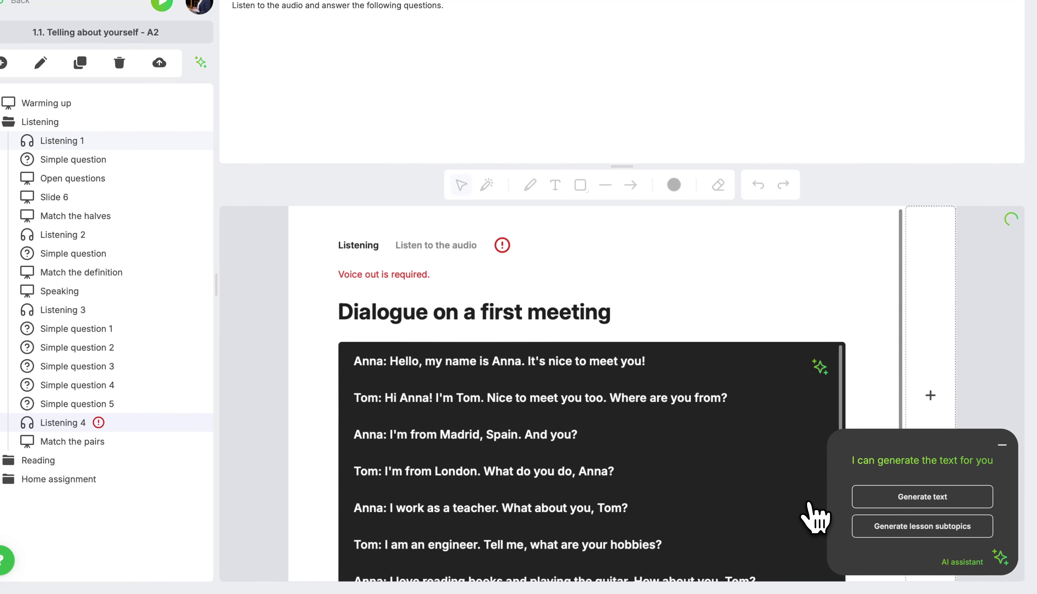
left_click(1001, 446)
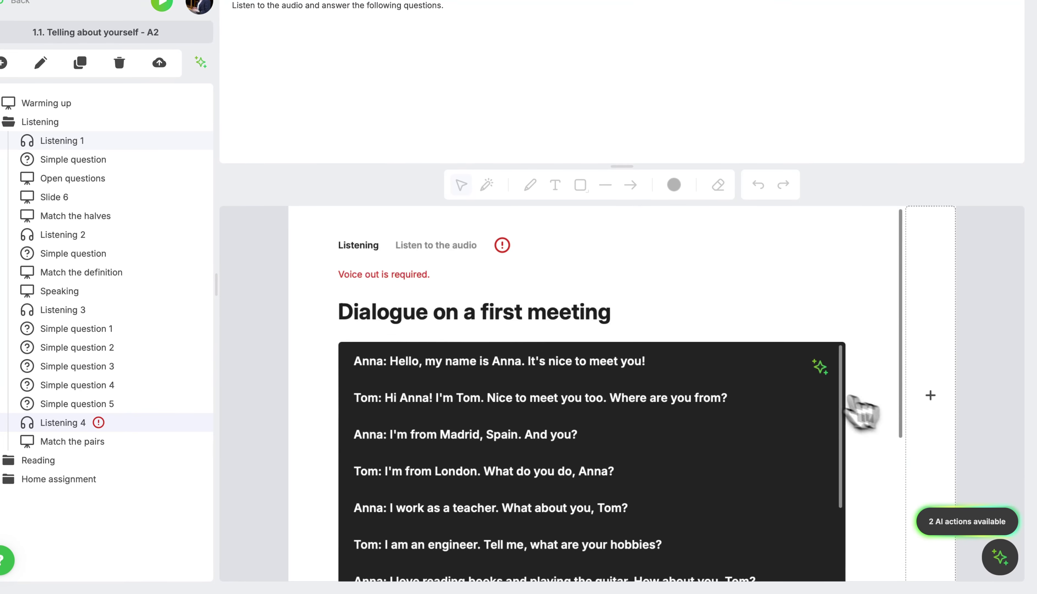
Voice out the dialogue text to create the audio for the listening task
scroll(815, 388, "down", 8)
scroll(876, 398, "down", 2)
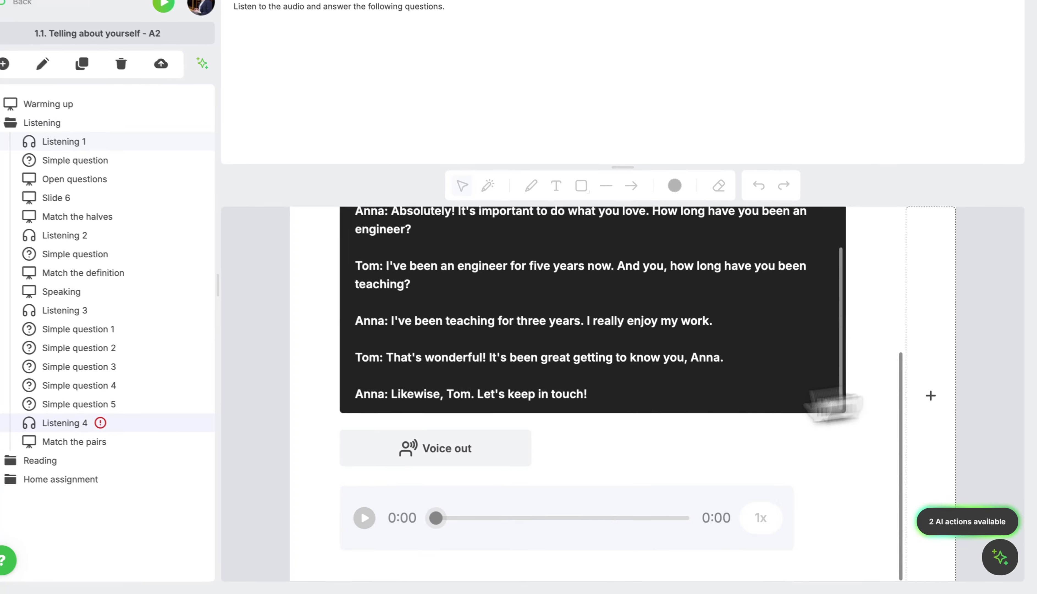
left_click(405, 448)
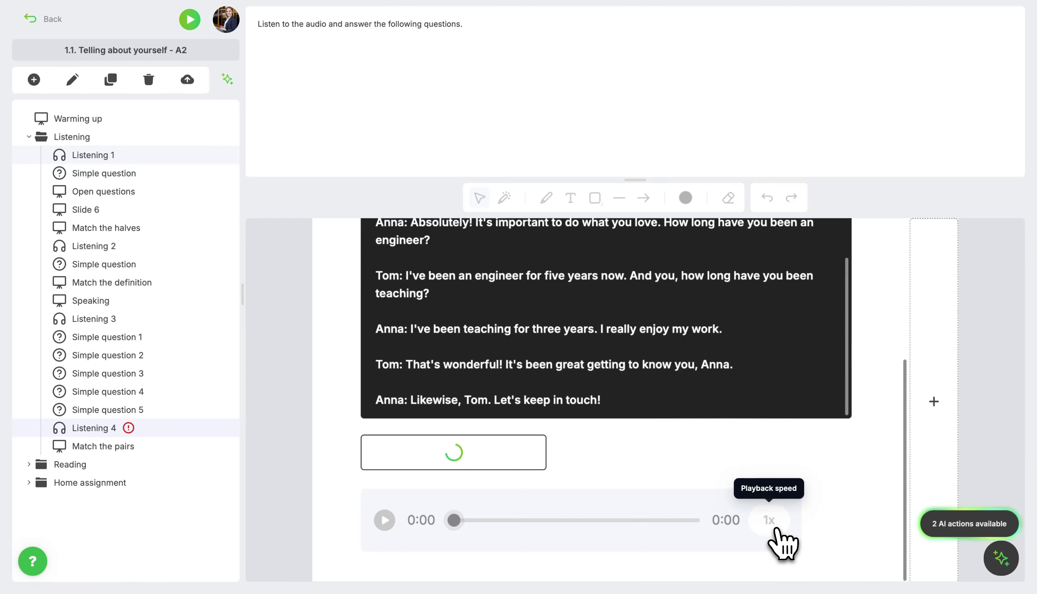
Try the 0.5x playback speed, return to 1x, and play a few seconds of the dialogue audio
left_click(773, 524)
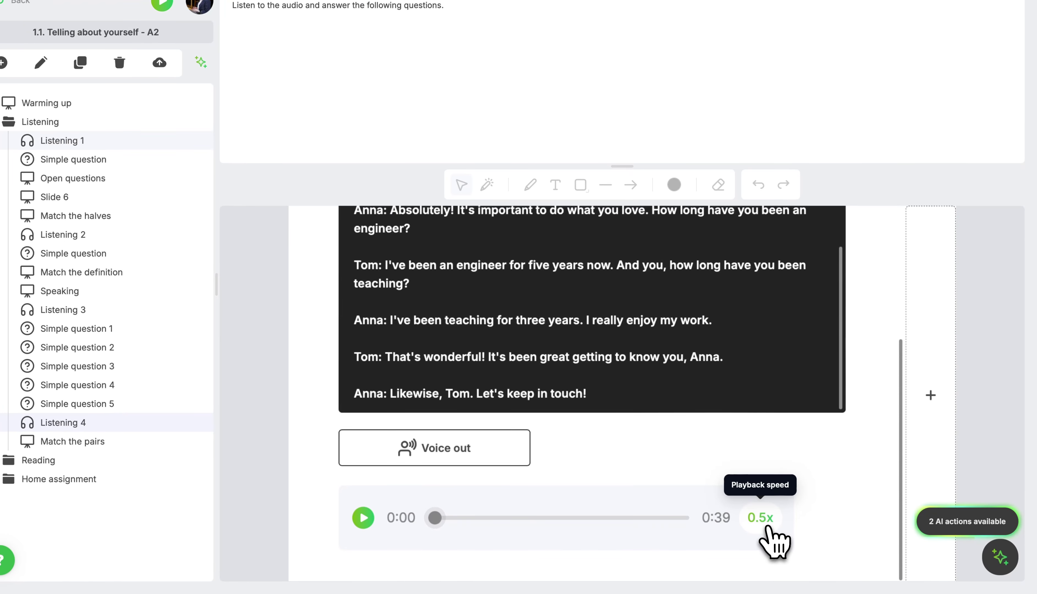
left_click(767, 530)
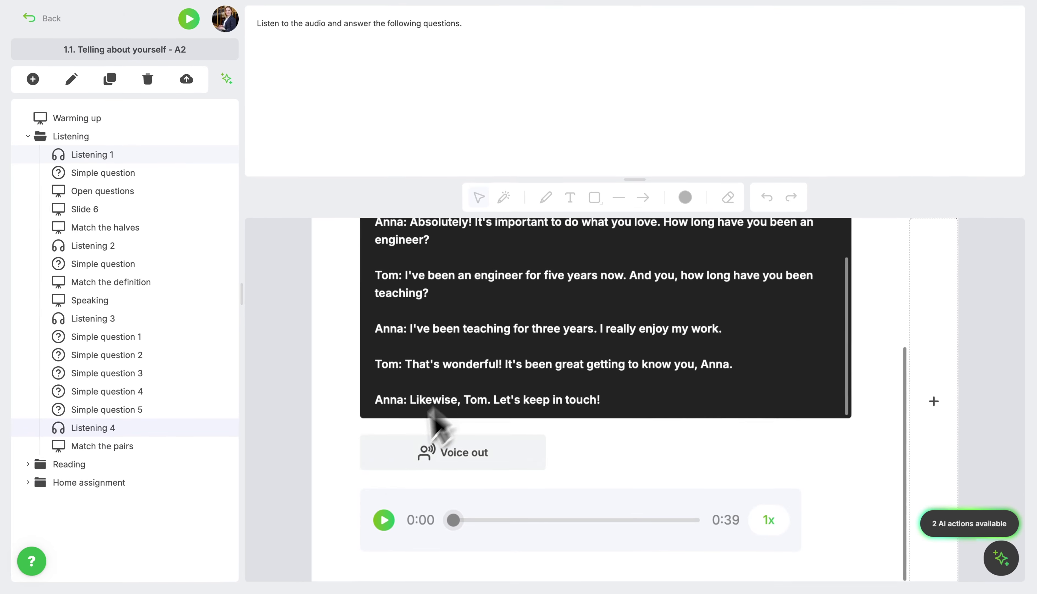
left_click(385, 520)
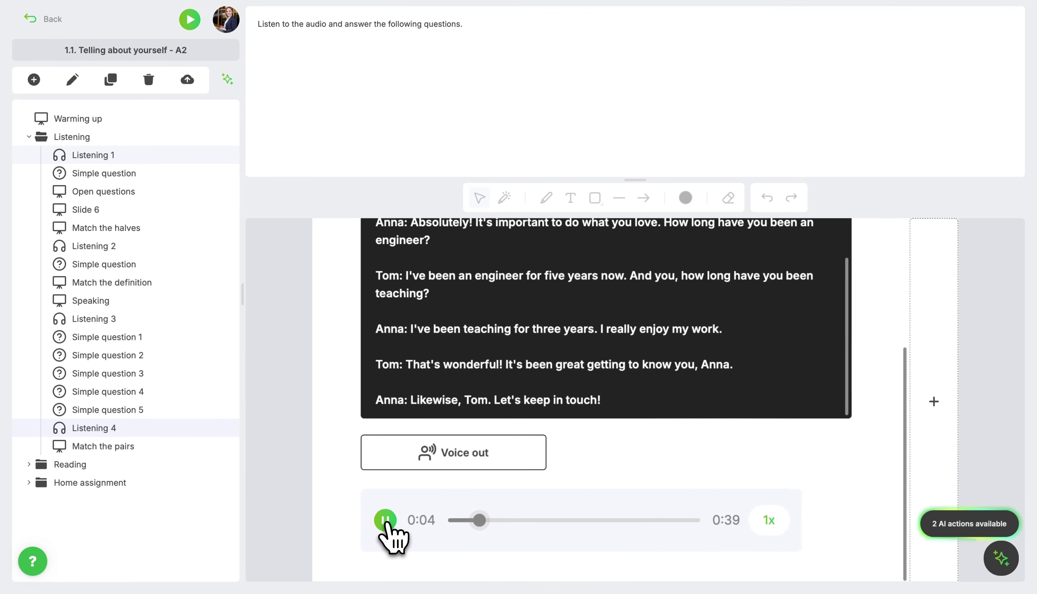
left_click(387, 521)
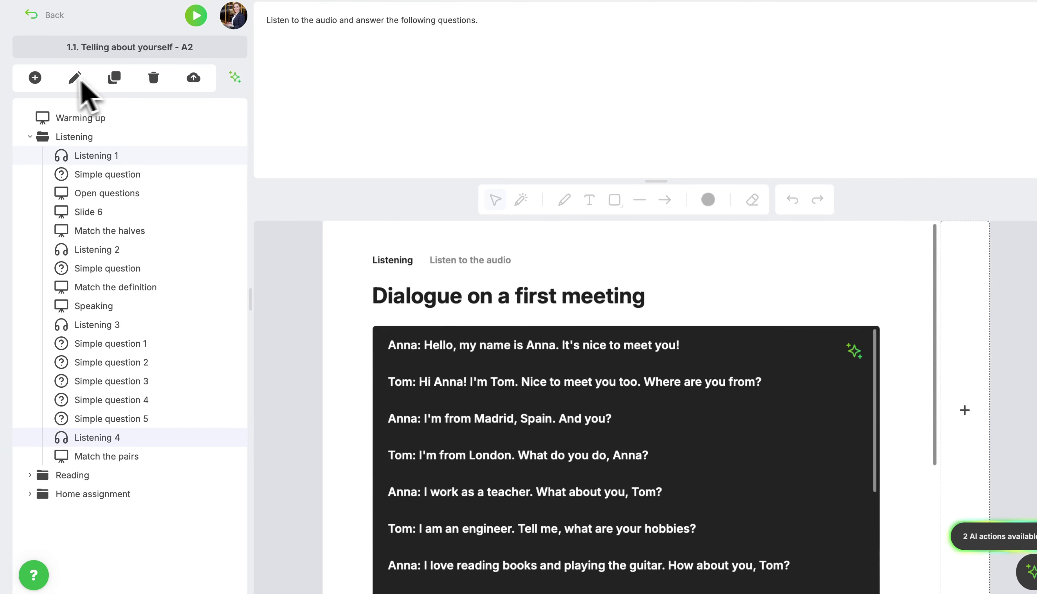
Add a simple question below the new listening task with the comment "The correct answer: C"
left_click(36, 78)
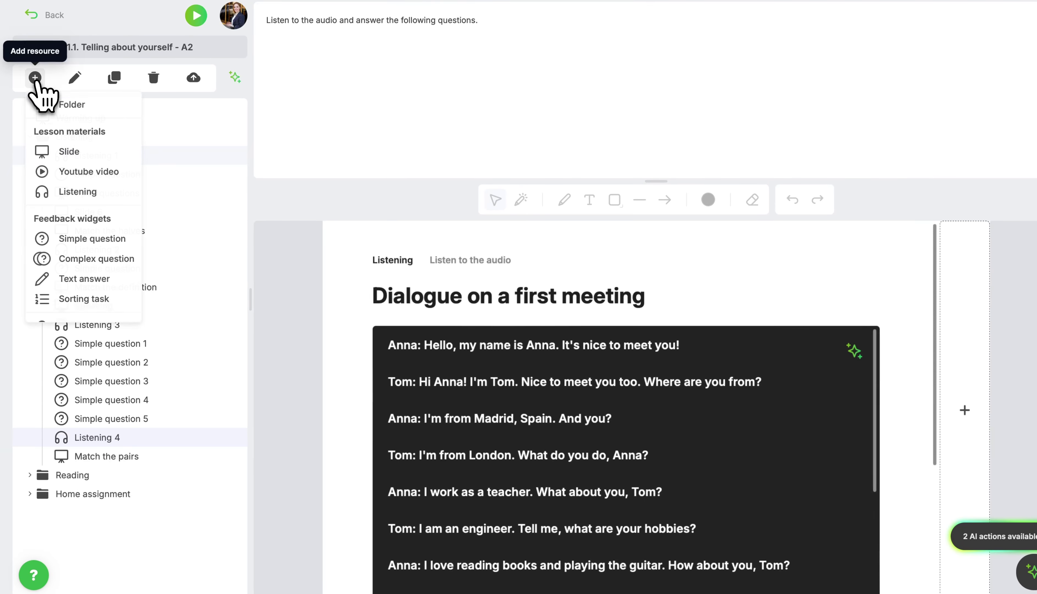
left_click(95, 242)
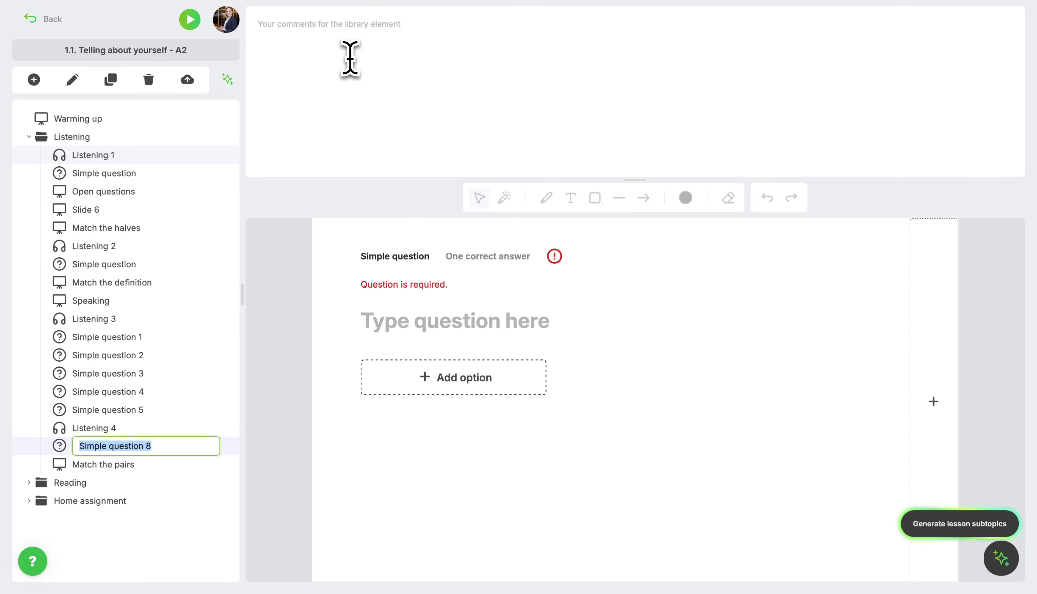
left_click(350, 58)
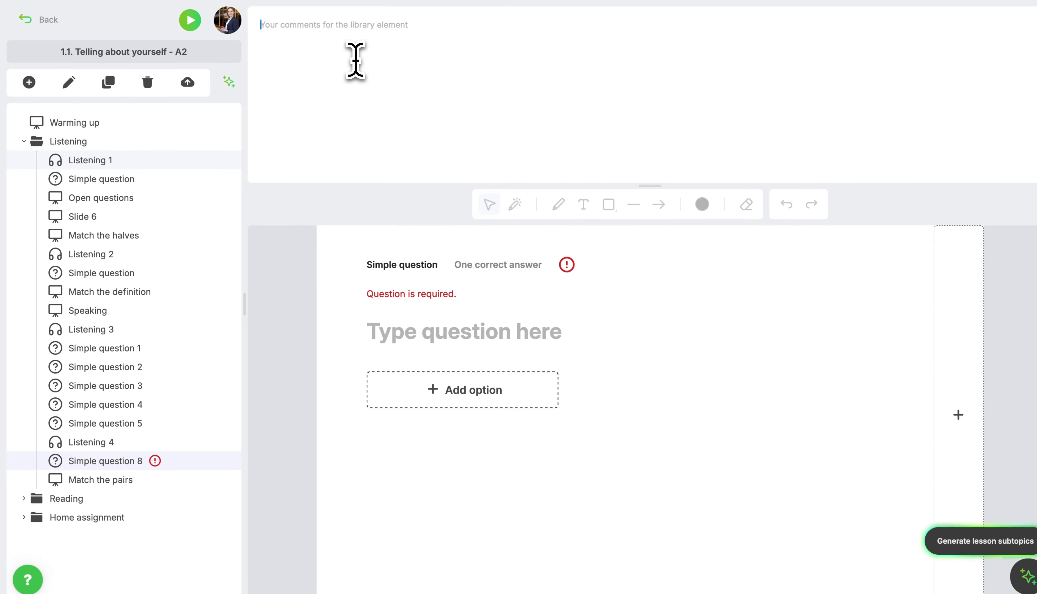
type("The correct answer: C")
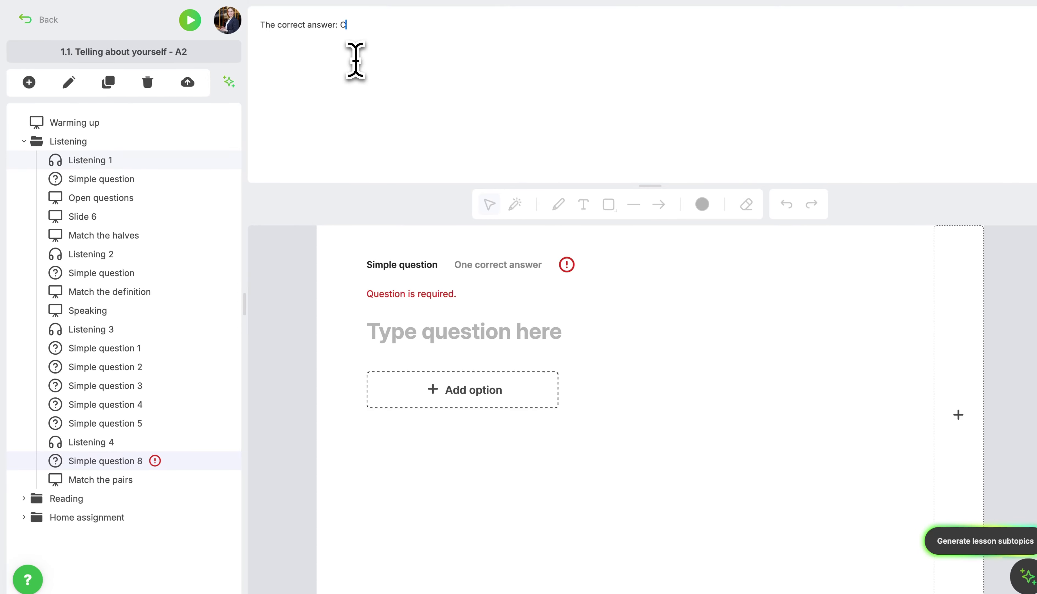
Ask where the dialogue's first speaker is from, with the options London, Paris, Madrid and Rome, and mark Madrid as correct
left_click(388, 331)
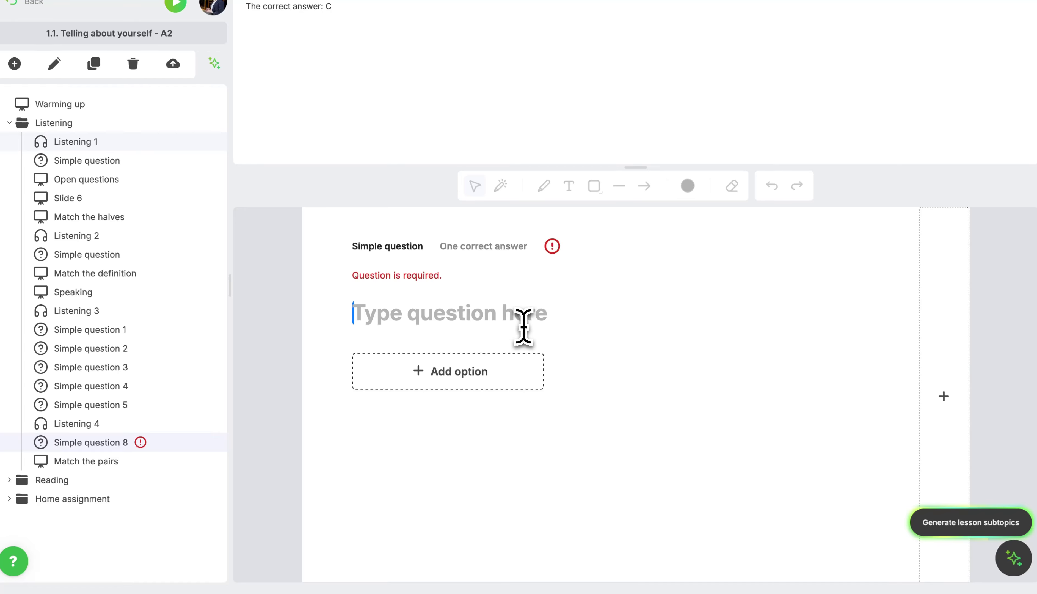
type("Where is Anna from?")
left_click(506, 380)
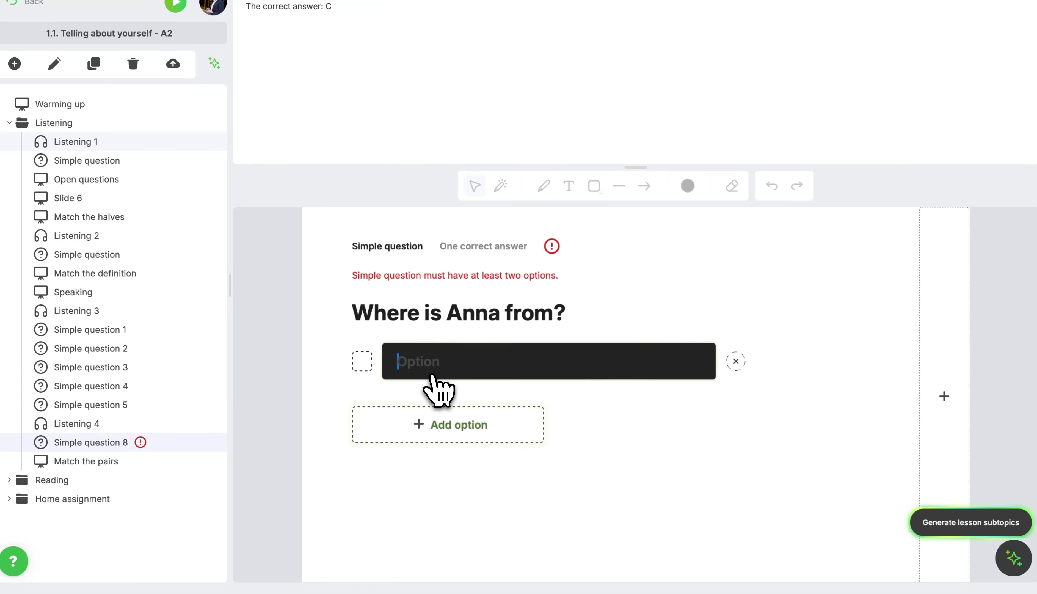
type("London")
left_click(454, 426)
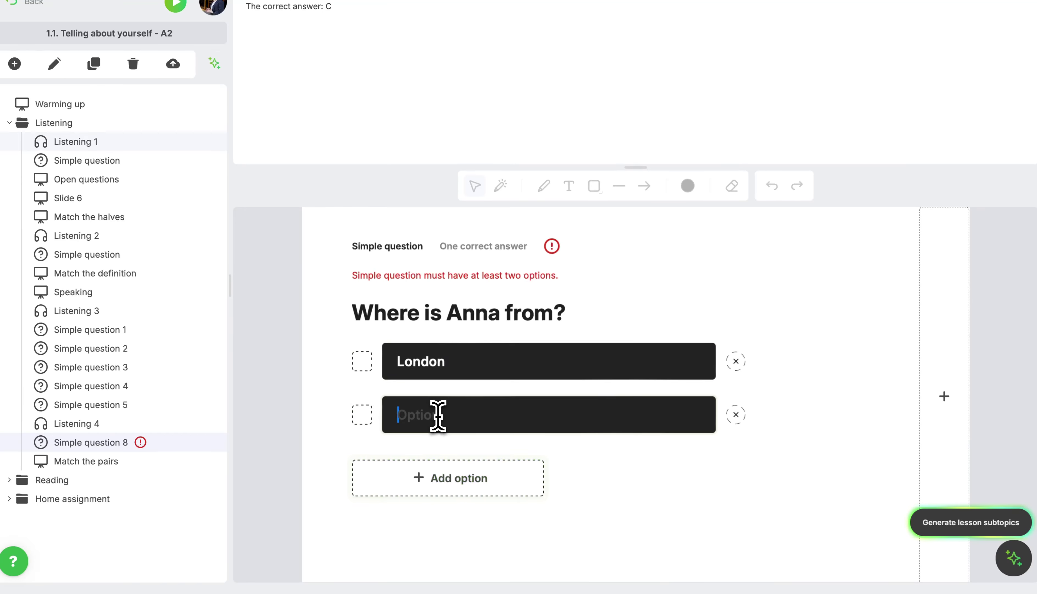
type("Paris")
left_click(496, 473)
type("Madrid")
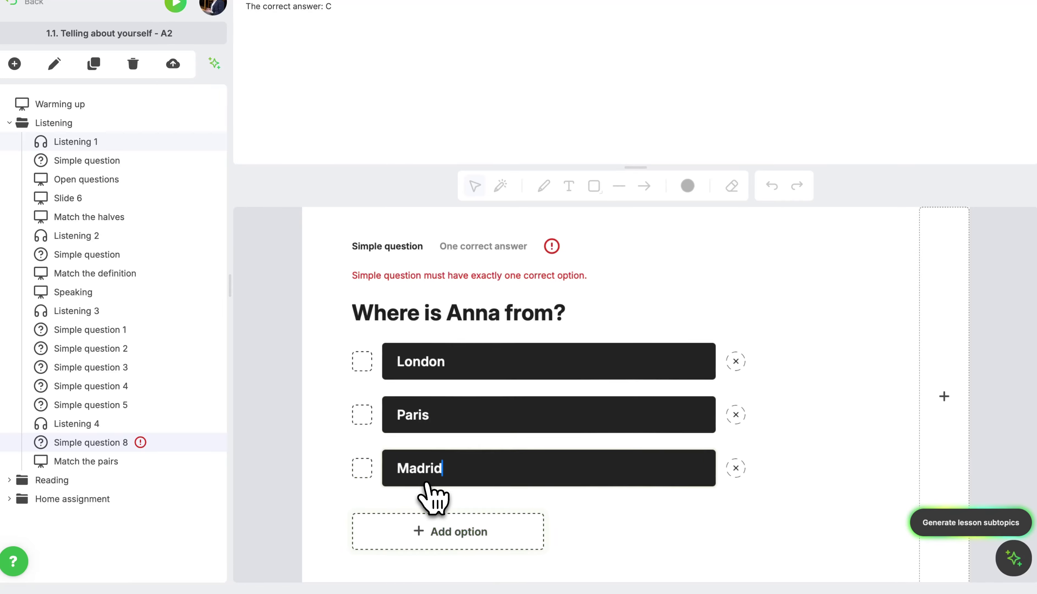
left_click(437, 531)
type("Rome")
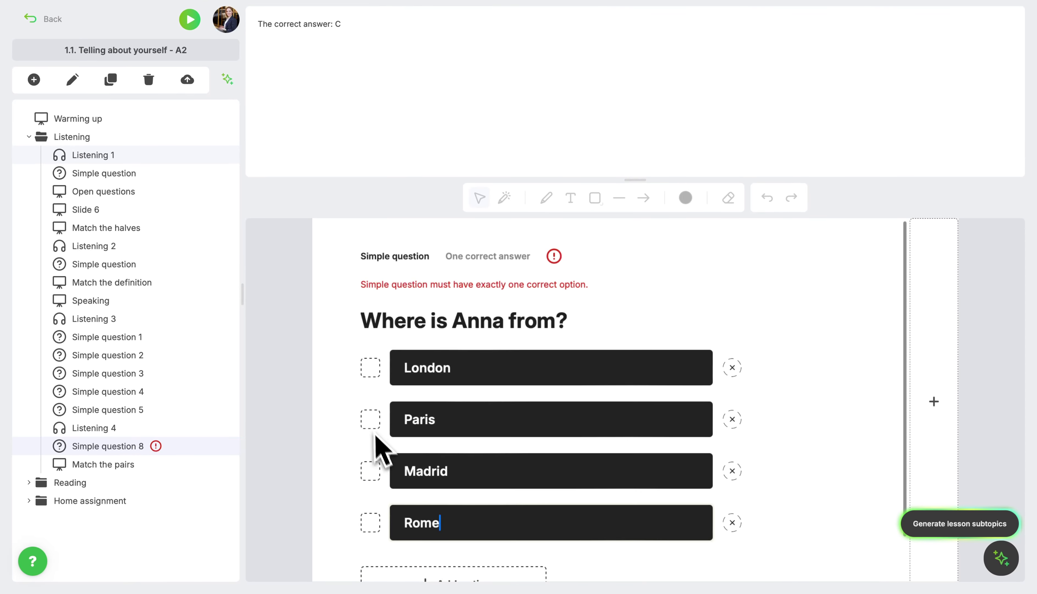
left_click(375, 475)
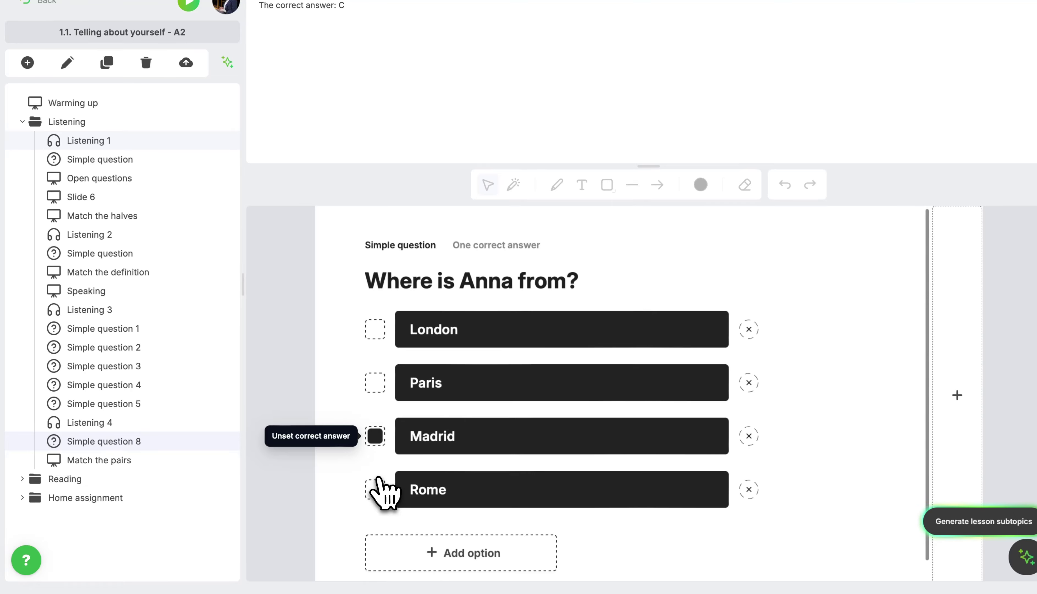